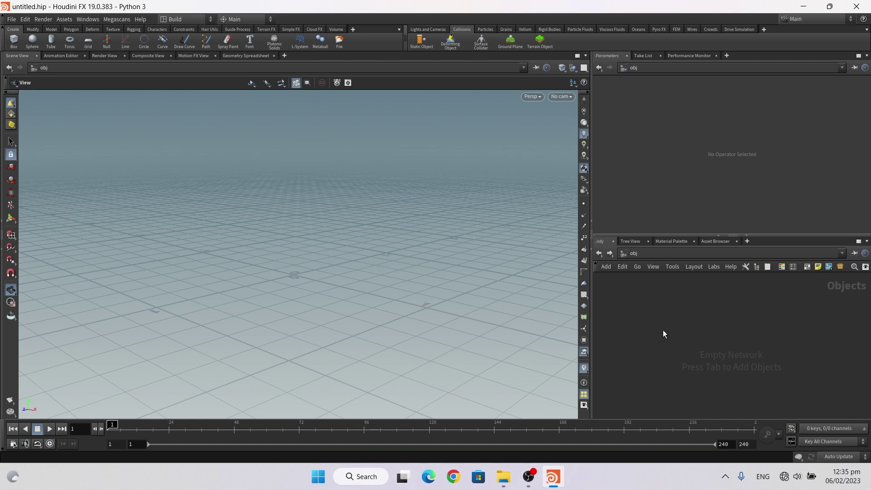
# Create a geo1 Geometry object and dive inside it
pyautogui.press('Tab')
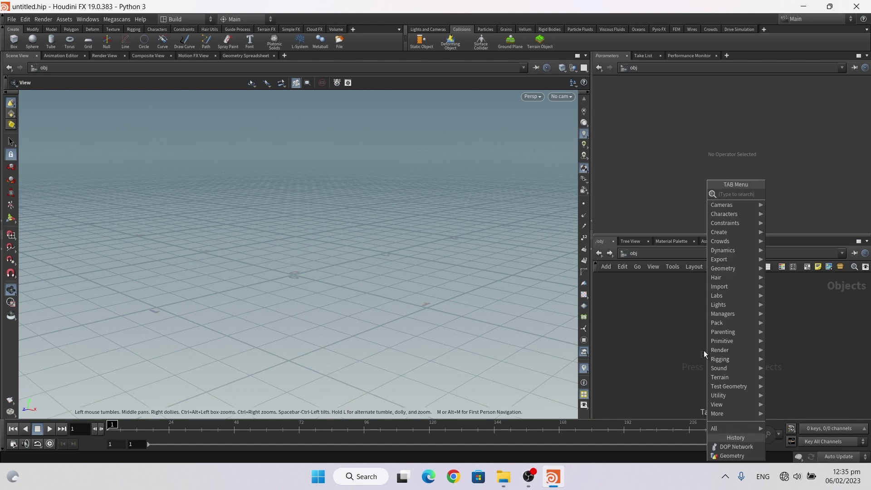
pyautogui.write('geo')
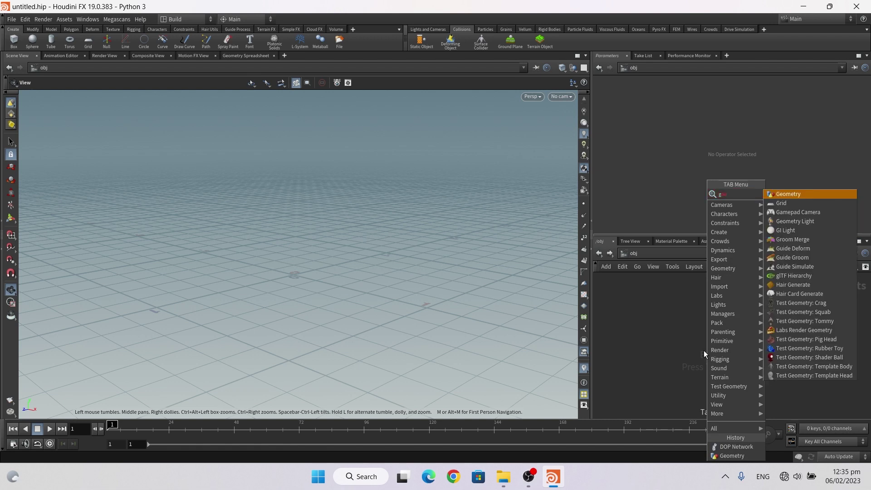
pyautogui.press('Return')
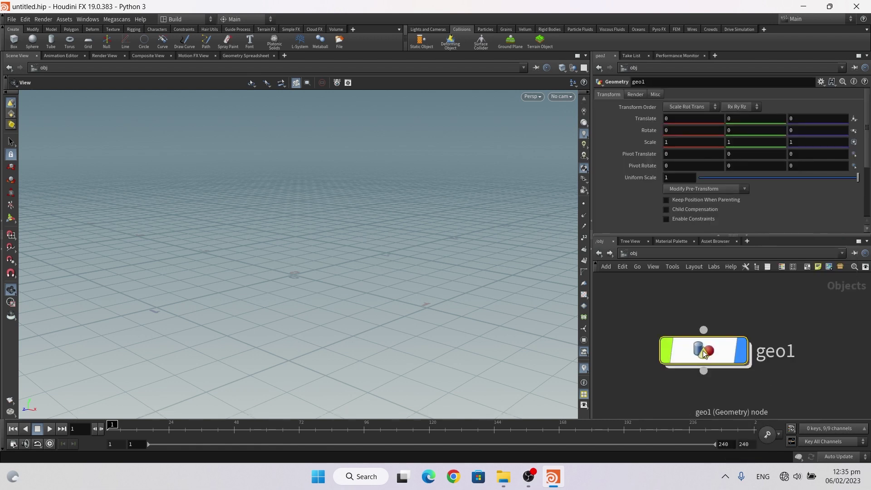
pyautogui.doubleClick(704, 351)
# Place an FBX Character Import node inside geo1
pyautogui.press('Tab')
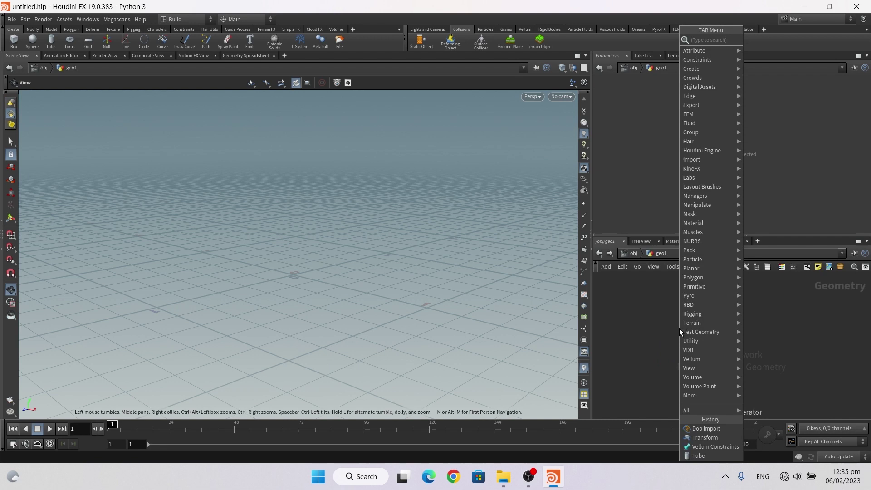
pyautogui.write('fbx')
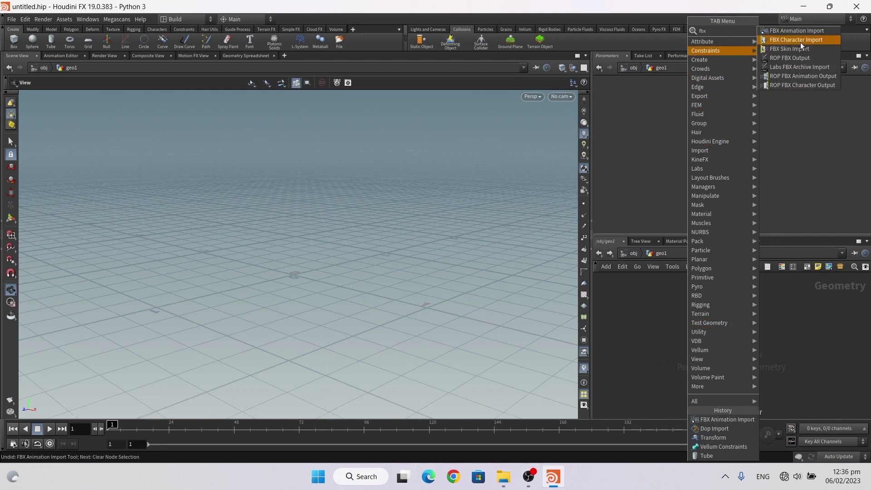
pyautogui.click(798, 40)
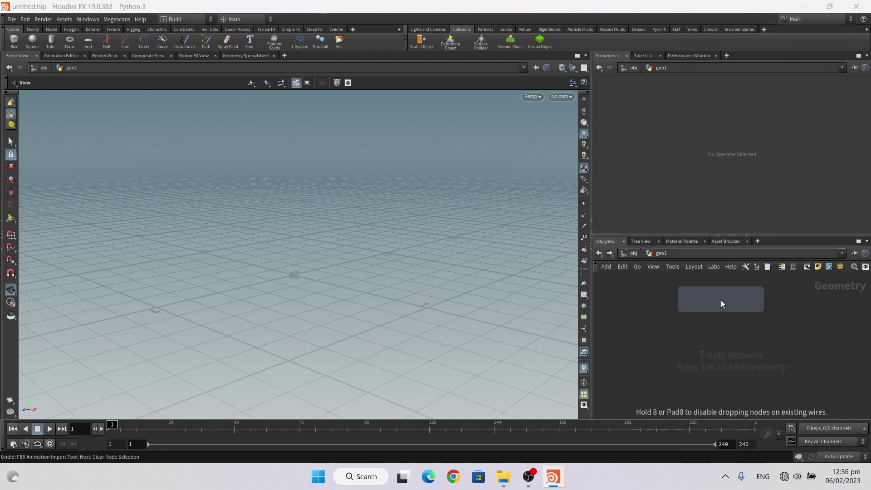
pyautogui.click(705, 315)
pyautogui.moveTo(704, 322); pyautogui.dragTo(700, 324)
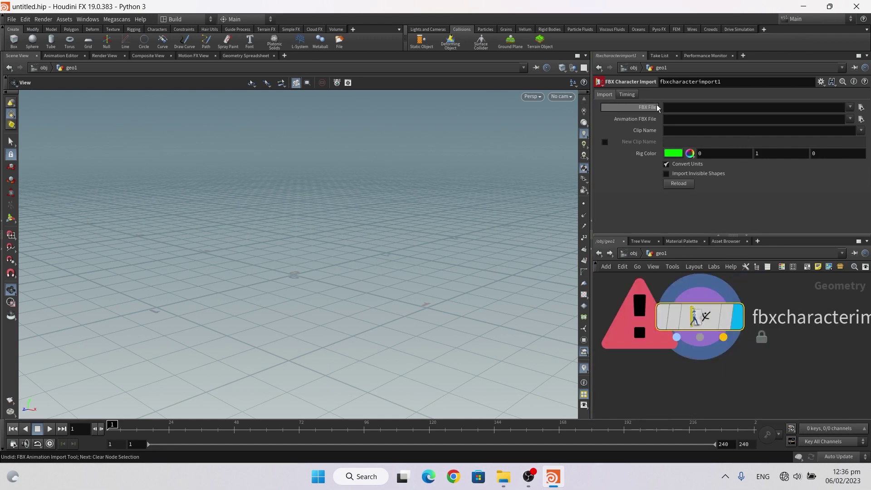
# Load Walking.fbx from Pictures > Beam effects into the FBX Character Import node
pyautogui.click(861, 107)
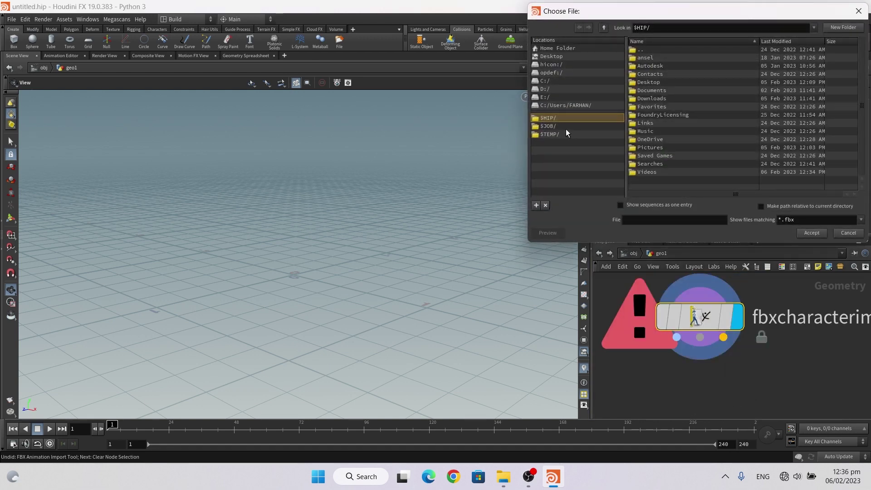
pyautogui.doubleClick(653, 147)
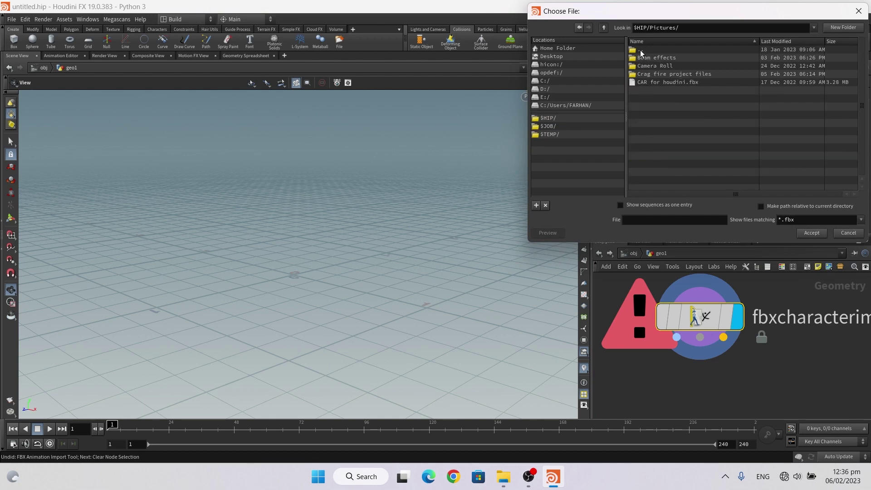
pyautogui.click(651, 58)
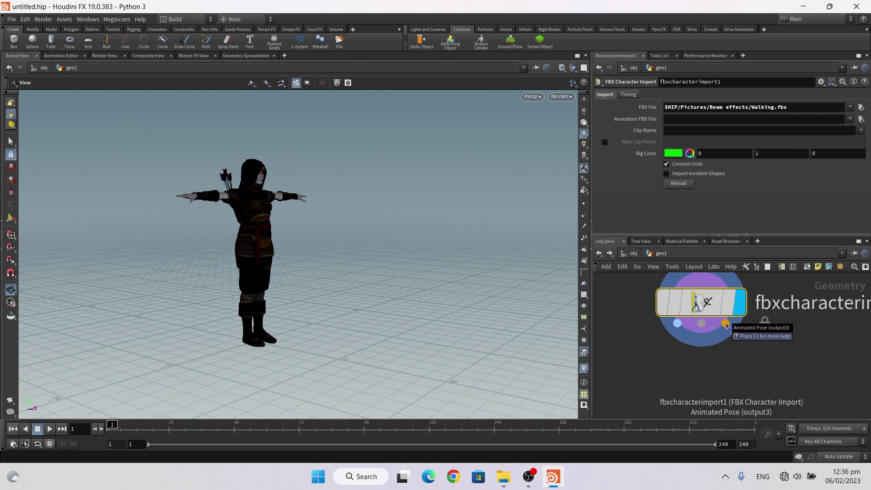
# Add null1 below the importer, wire the importer's first output into it, and check the T-pose
pyautogui.press('Tab')
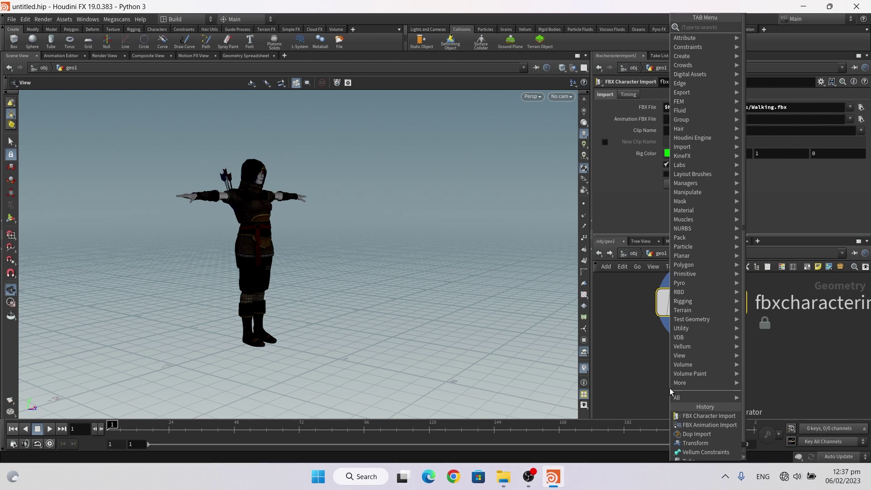
pyautogui.write('null')
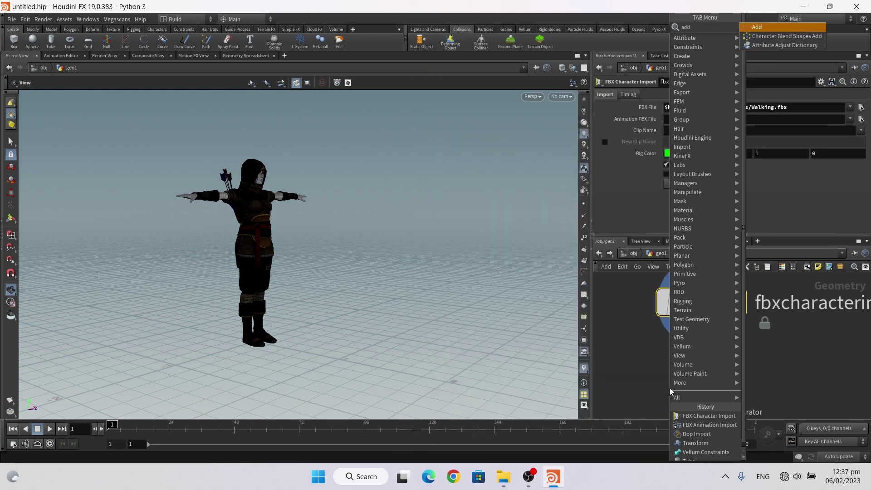
pyautogui.press('Return')
pyautogui.moveTo(639, 376); pyautogui.dragTo(646, 396)
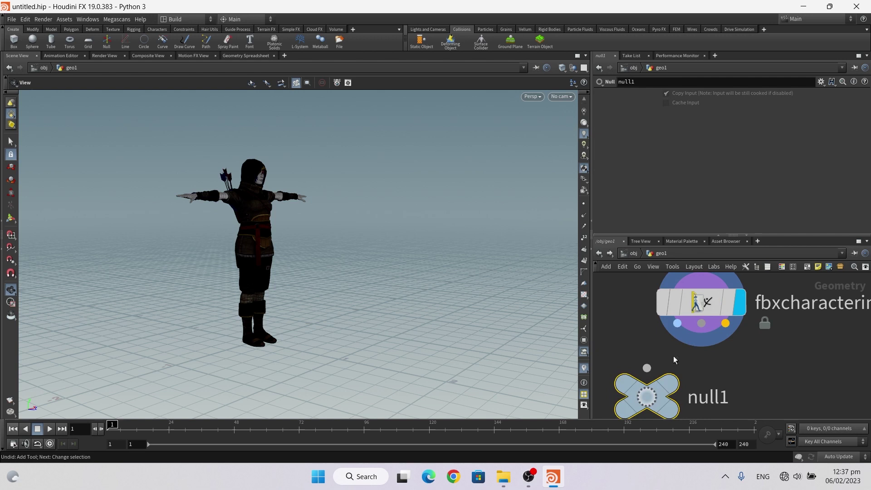
pyautogui.moveTo(682, 328); pyautogui.dragTo(664, 345)
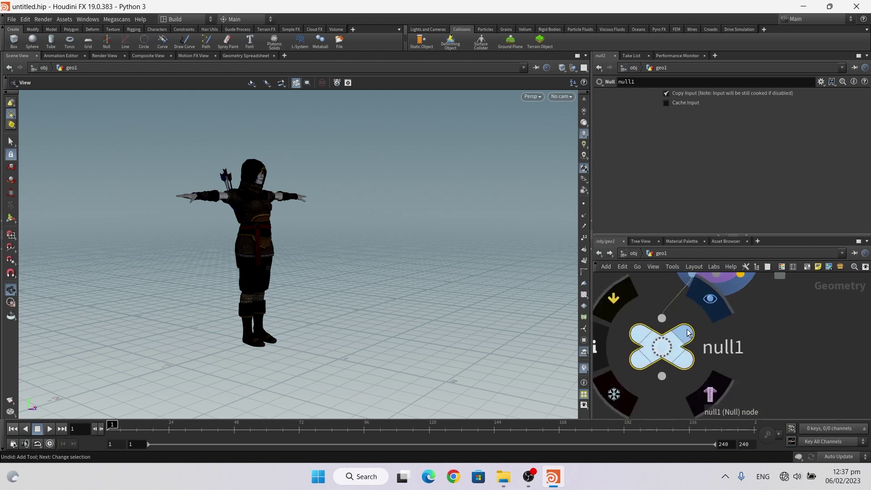
pyautogui.moveTo(640, 379); pyautogui.dragTo(646, 405)
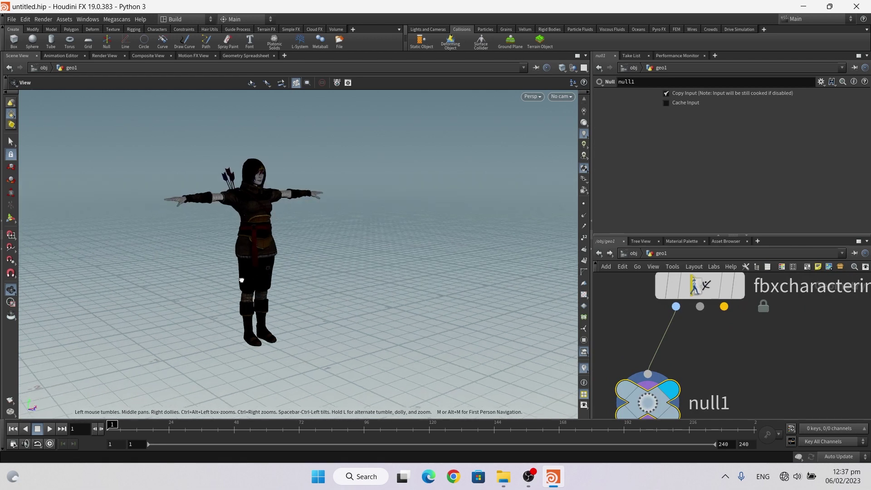
pyautogui.moveTo(263, 278); pyautogui.dragTo(240, 279)
pyautogui.moveTo(112, 428)
pyautogui.mouseDown()
pyautogui.moveTo(298, 427)
pyautogui.moveTo(112, 427)
pyautogui.mouseUp()
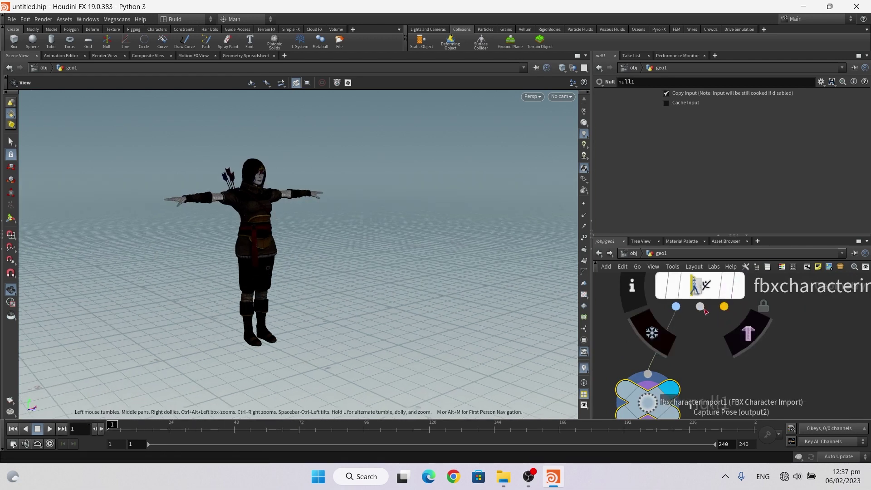
# Rewire null1 from the Capture Pose output, then the animated pose output, to show the skeleton
pyautogui.moveTo(701, 309); pyautogui.dragTo(648, 373)
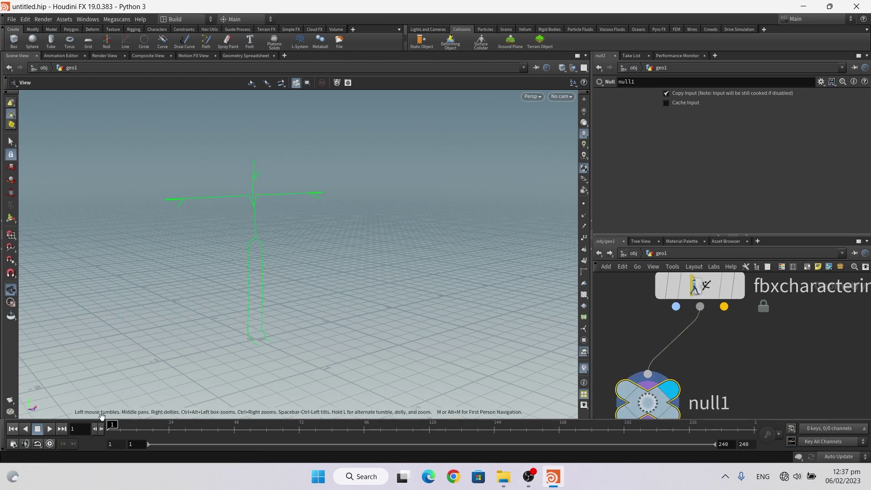
pyautogui.moveTo(112, 427); pyautogui.dragTo(121, 427)
pyautogui.moveTo(264, 270)
pyautogui.mouseDown()
pyautogui.moveTo(181, 288)
pyautogui.moveTo(268, 218)
pyautogui.moveTo(301, 282)
pyautogui.moveTo(265, 247)
pyautogui.moveTo(286, 202)
pyautogui.moveTo(241, 212)
pyautogui.moveTo(278, 216)
pyautogui.moveTo(187, 293)
pyautogui.mouseUp()
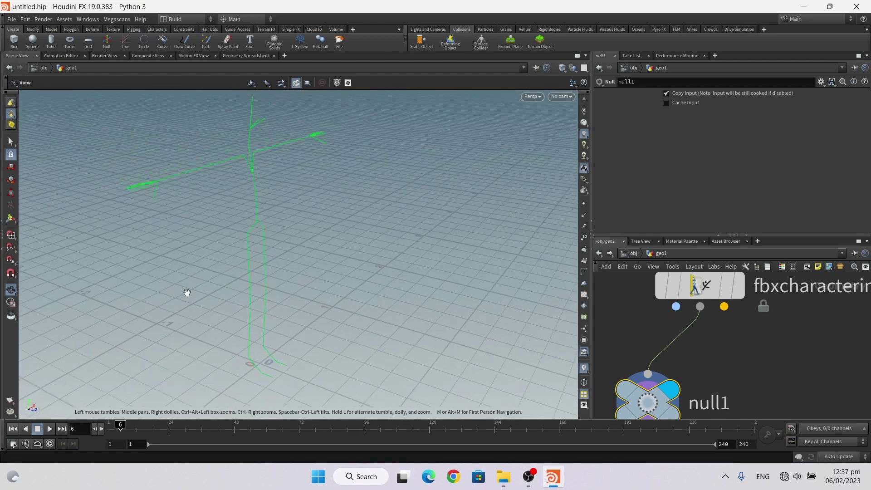
pyautogui.click(112, 427)
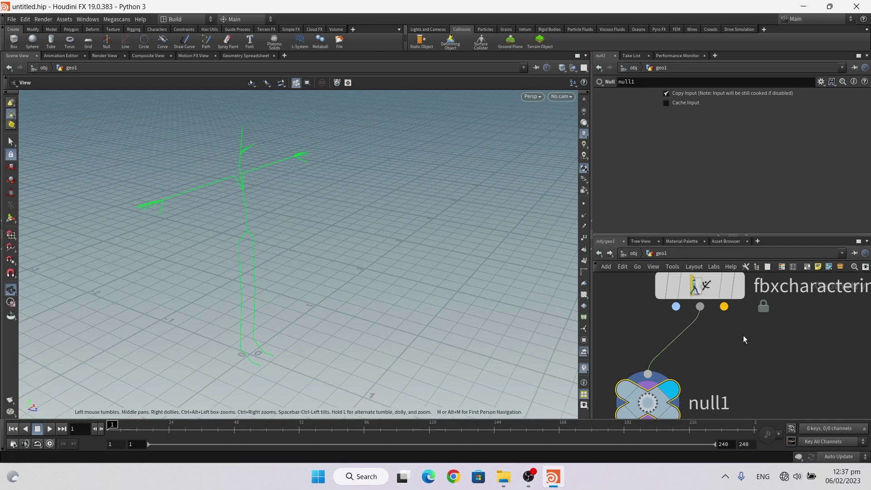
pyautogui.moveTo(724, 306); pyautogui.dragTo(653, 372)
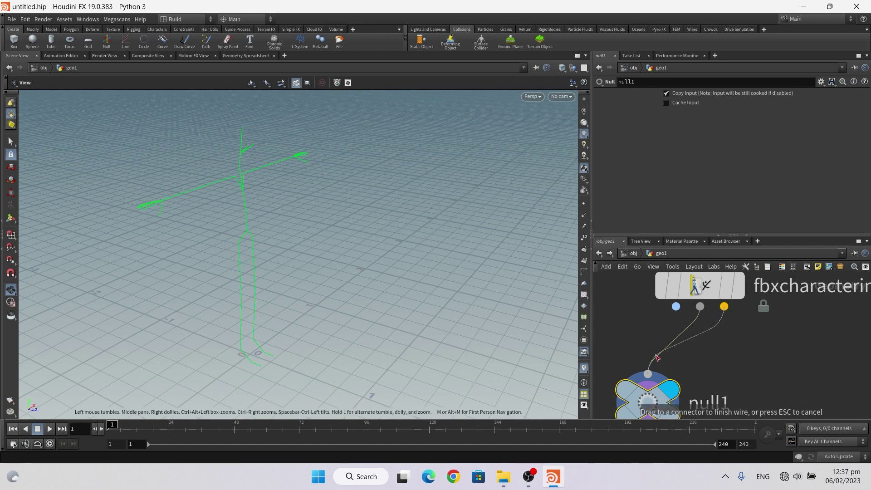
pyautogui.moveTo(257, 237)
pyautogui.mouseDown()
pyautogui.moveTo(245, 266)
pyautogui.moveTo(180, 245)
pyautogui.moveTo(210, 257)
pyautogui.mouseUp()
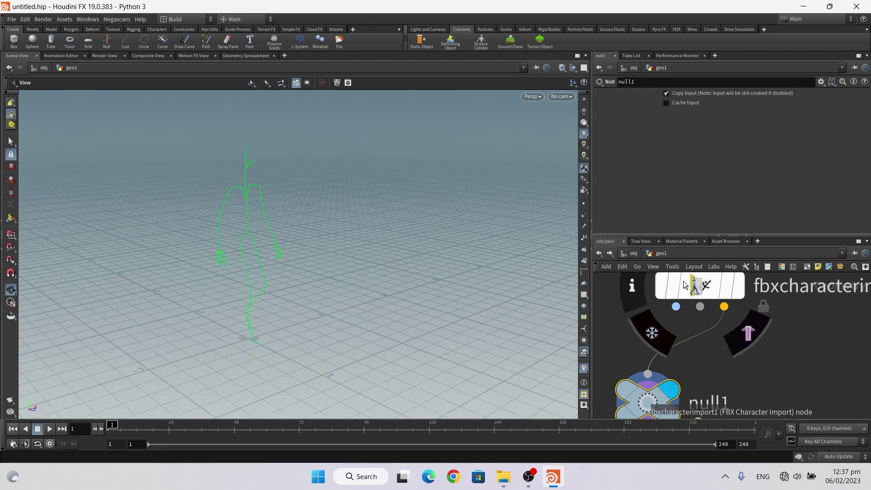
# Play the walking skeleton animation, then stop it back at frame 1
pyautogui.click(49, 428)
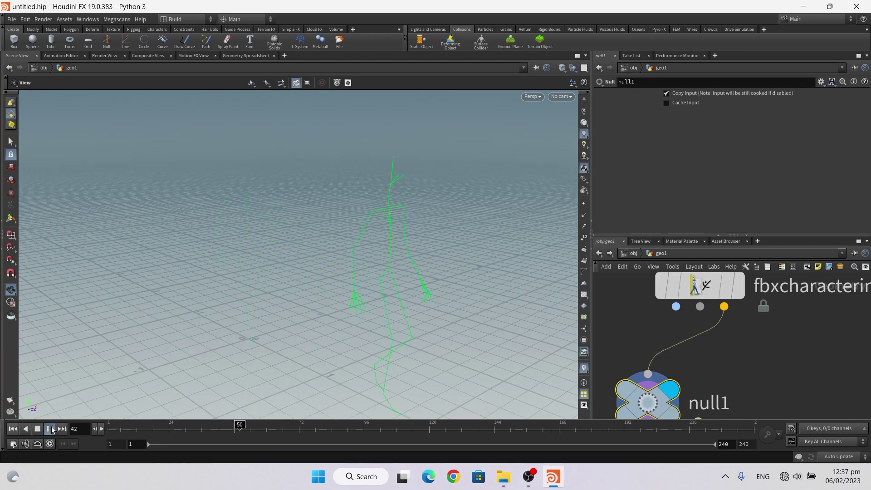
pyautogui.moveTo(167, 301); pyautogui.dragTo(156, 270)
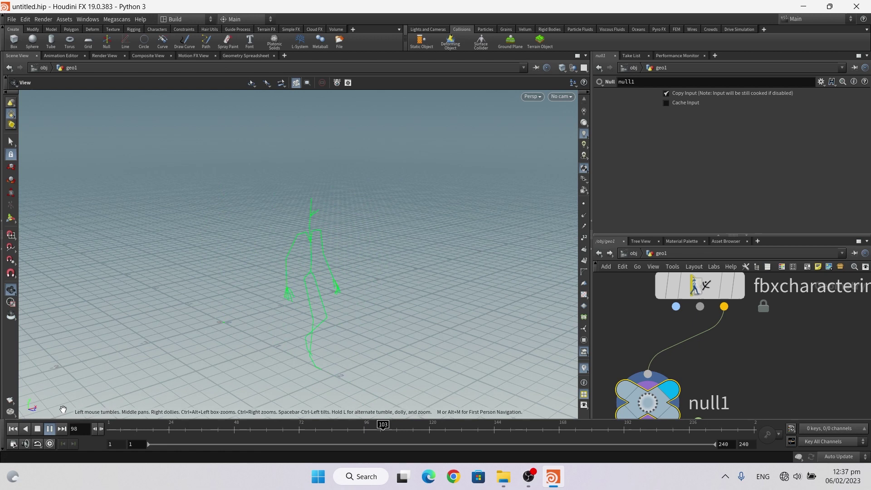
pyautogui.click(48, 429)
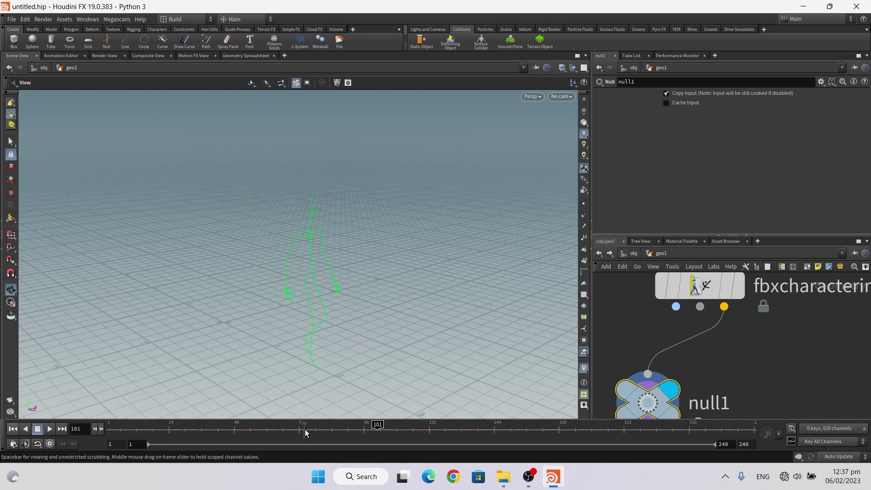
pyautogui.moveTo(372, 424)
pyautogui.mouseDown()
pyautogui.moveTo(112, 424)
pyautogui.moveTo(136, 425)
pyautogui.mouseUp()
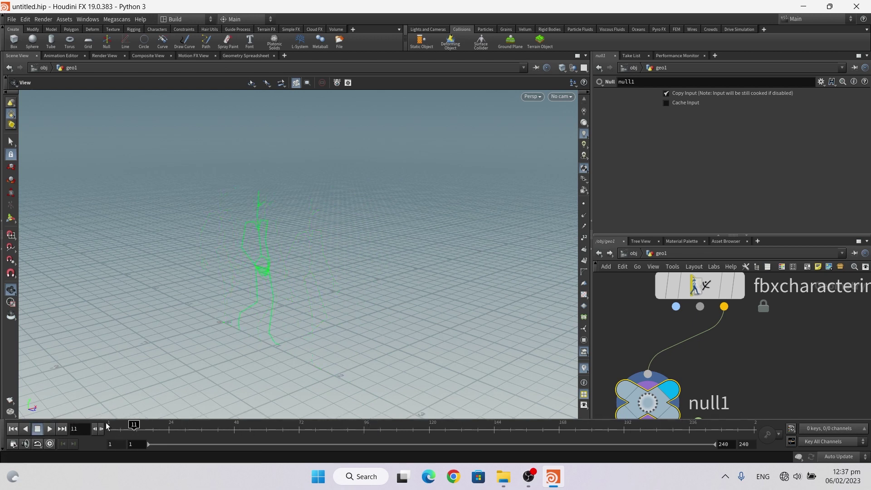
pyautogui.click(49, 429)
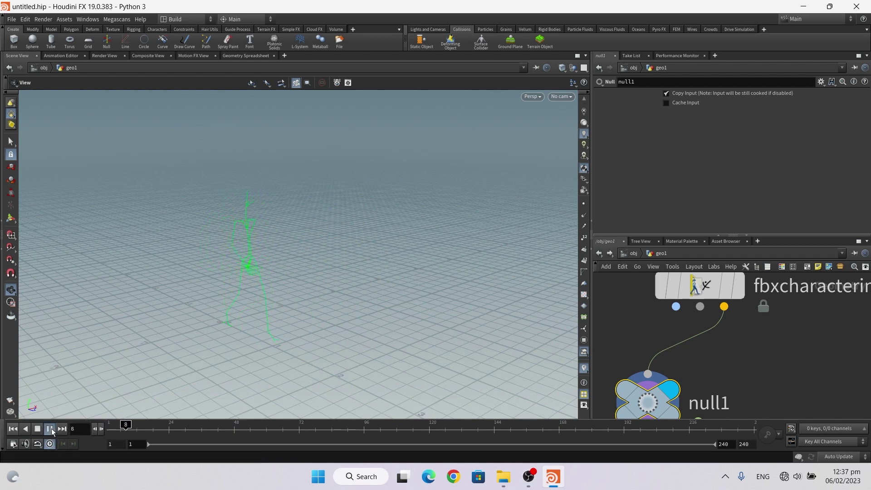
pyautogui.click(38, 429)
pyautogui.click(13, 429)
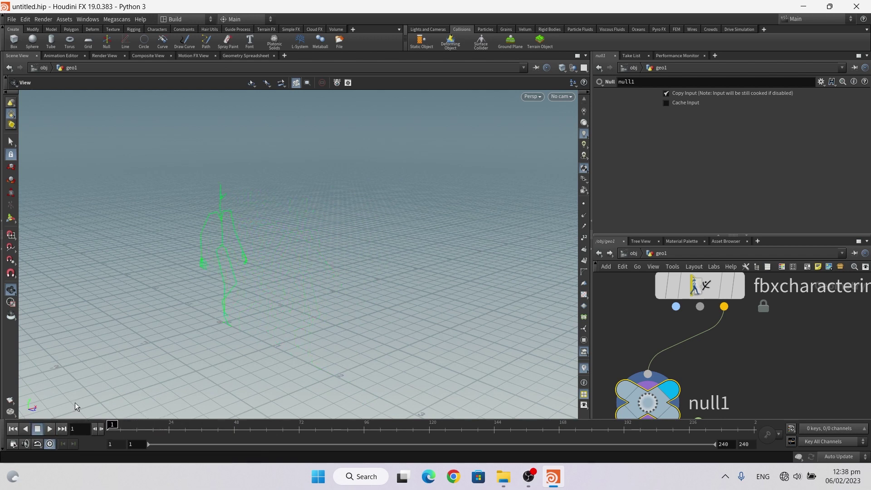
pyautogui.scroll(-3, 736, 348)
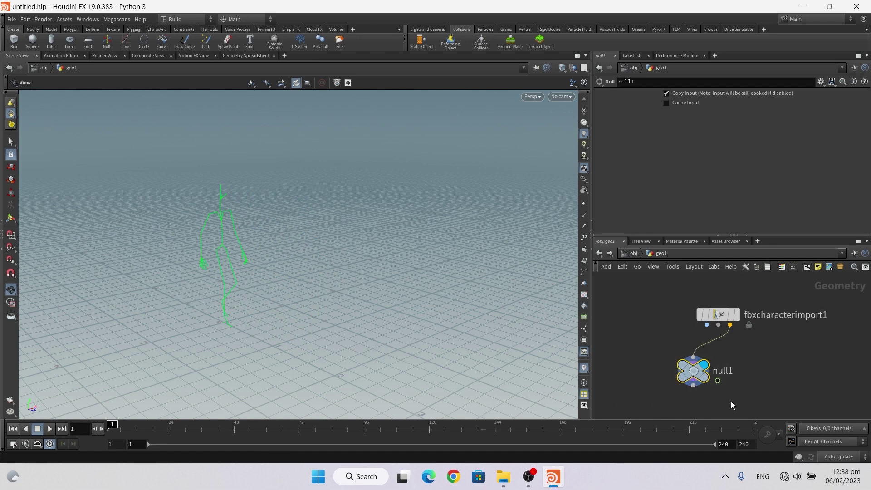
# Delete null1 and place a Bone Deform node below the importer
pyautogui.press('Delete')
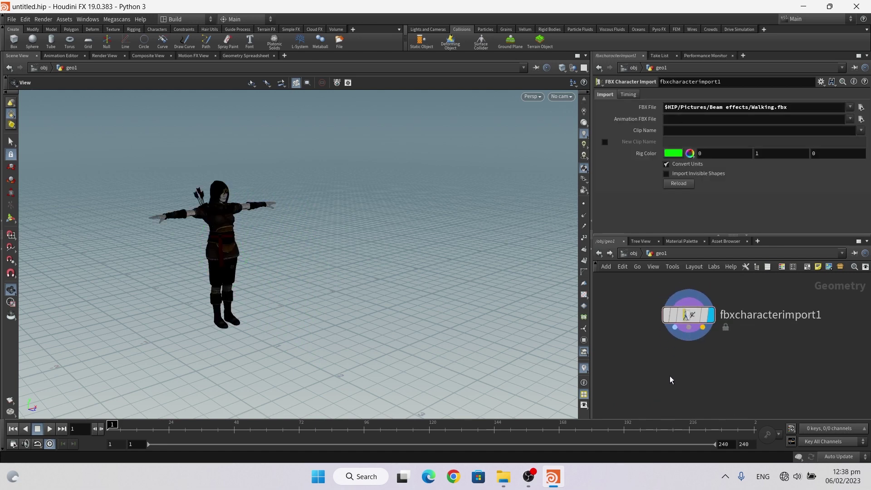
pyautogui.press('Tab')
pyautogui.write('d')
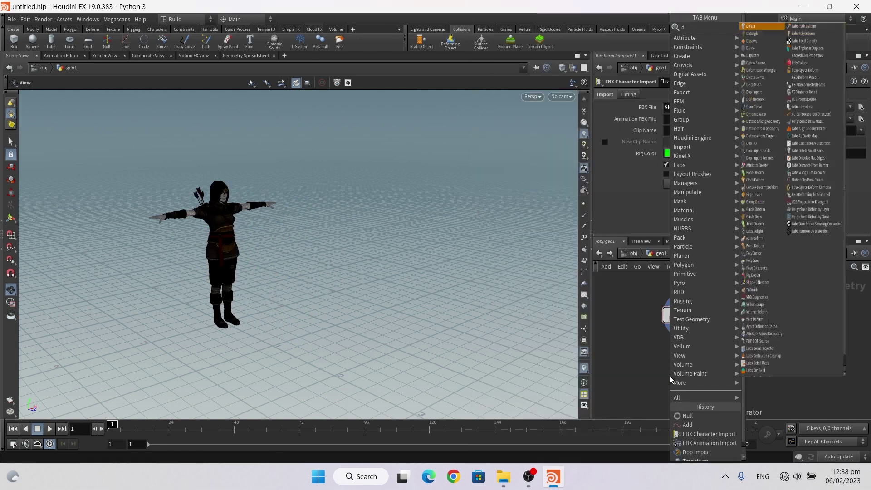
pyautogui.write('efor')
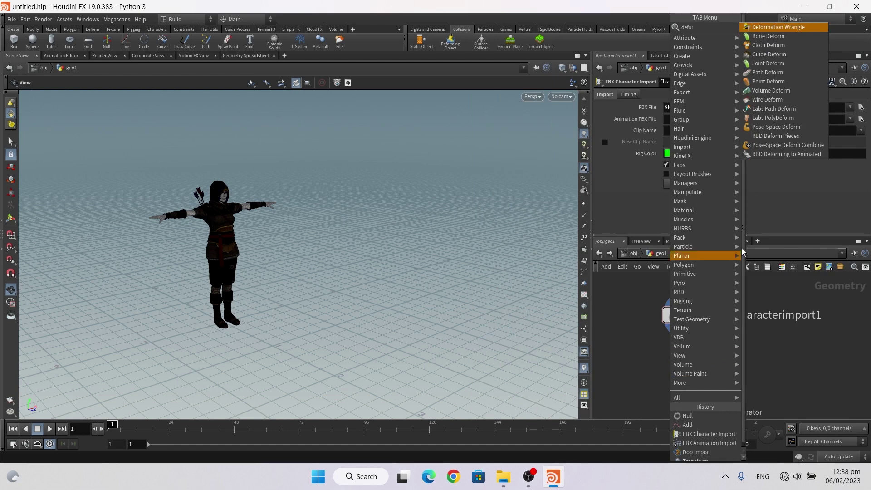
pyautogui.click(802, 36)
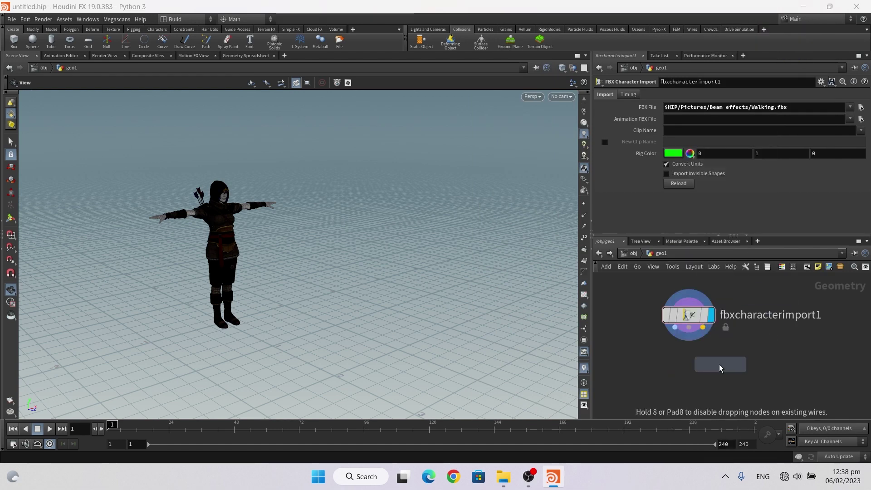
pyautogui.click(692, 374)
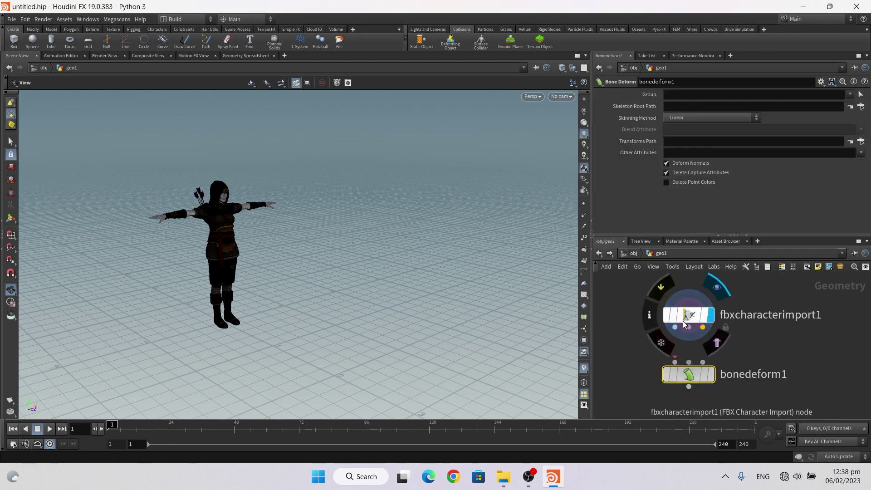
# Wire all three importer outputs into bonedeform1 and set its display flag
pyautogui.moveTo(675, 327); pyautogui.dragTo(675, 362)
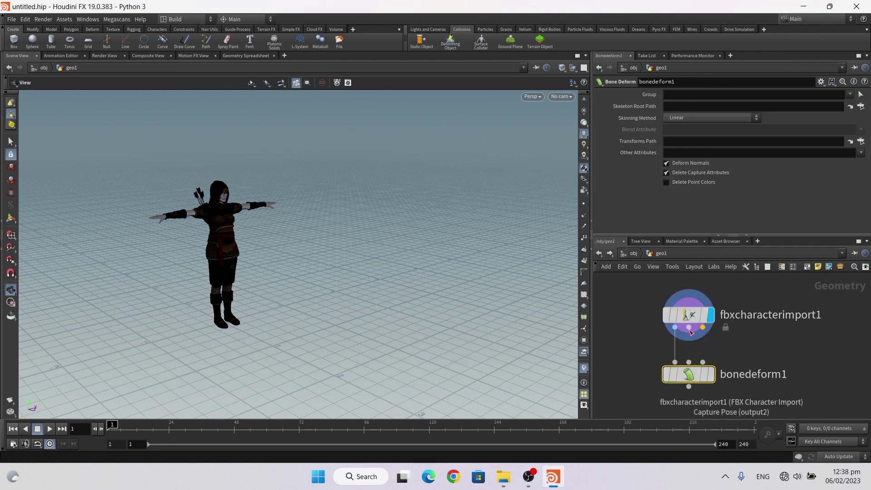
pyautogui.moveTo(689, 327); pyautogui.dragTo(689, 362)
pyautogui.moveTo(702, 327); pyautogui.dragTo(702, 362)
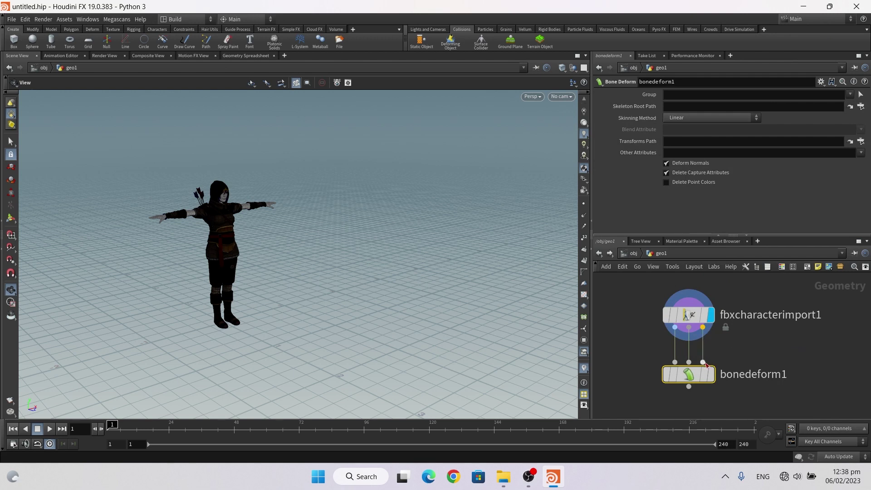
pyautogui.click(711, 374)
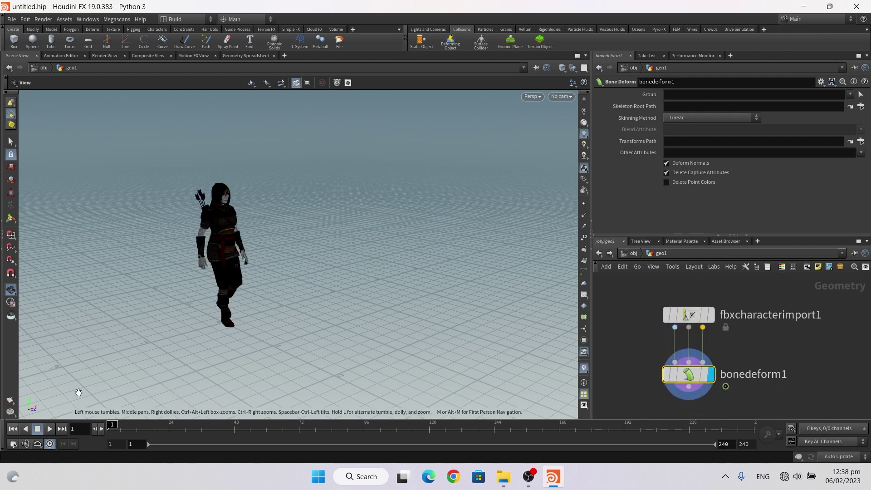
# Play the skinned walk, replay it from frame 1, and select fbxcharacterimport1 to show its parameters
pyautogui.click(50, 429)
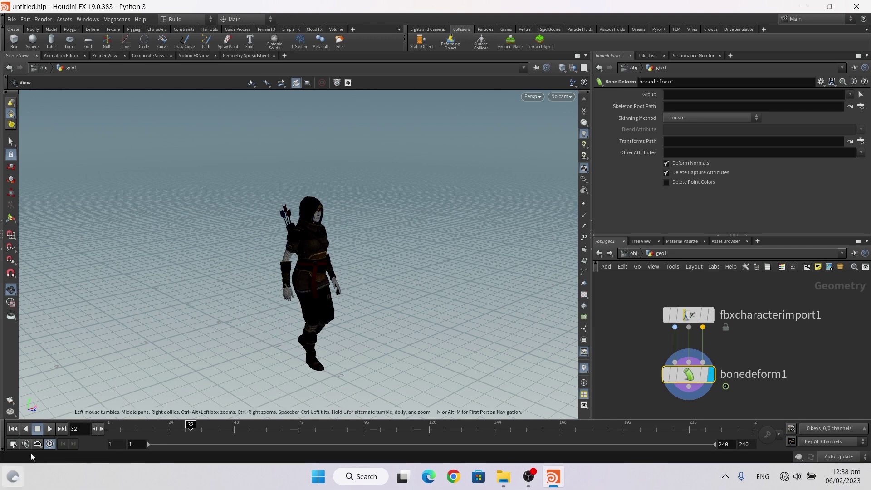
pyautogui.click(13, 429)
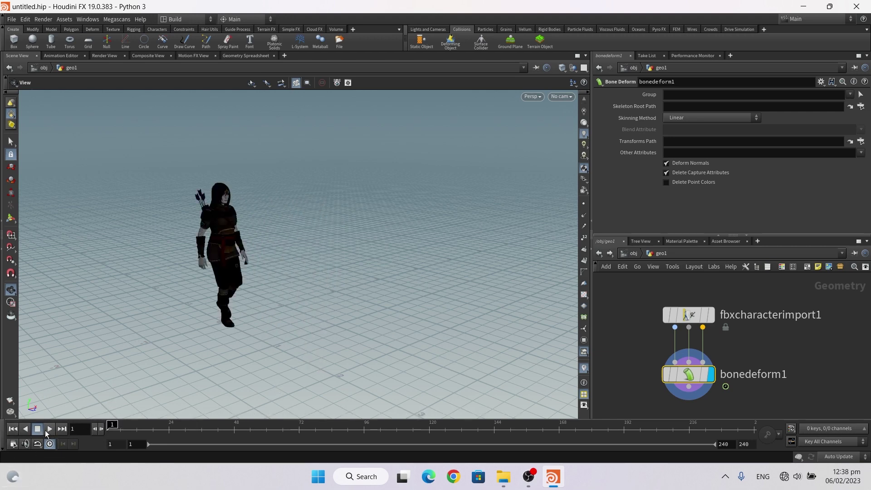
pyautogui.click(48, 429)
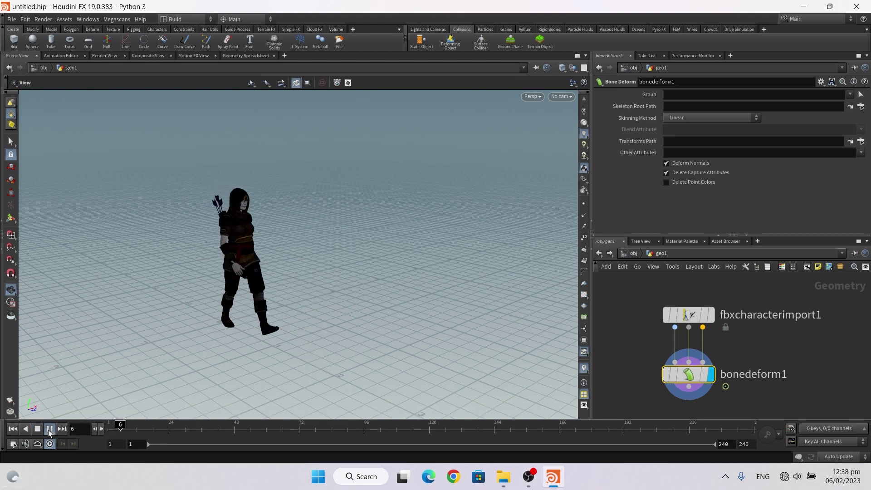
pyautogui.click(681, 315)
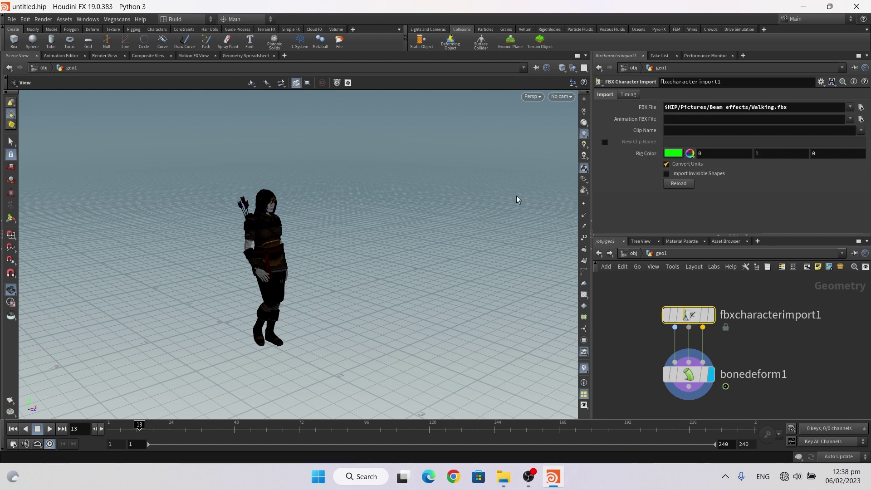
# Turn off Convert Units on the importer and frame the character to inspect its scale
pyautogui.moveTo(305, 301)
pyautogui.mouseDown()
pyautogui.moveTo(301, 320)
pyautogui.moveTo(346, 297)
pyautogui.moveTo(262, 288)
pyautogui.moveTo(243, 317)
pyautogui.moveTo(276, 309)
pyautogui.moveTo(260, 300)
pyautogui.mouseUp()
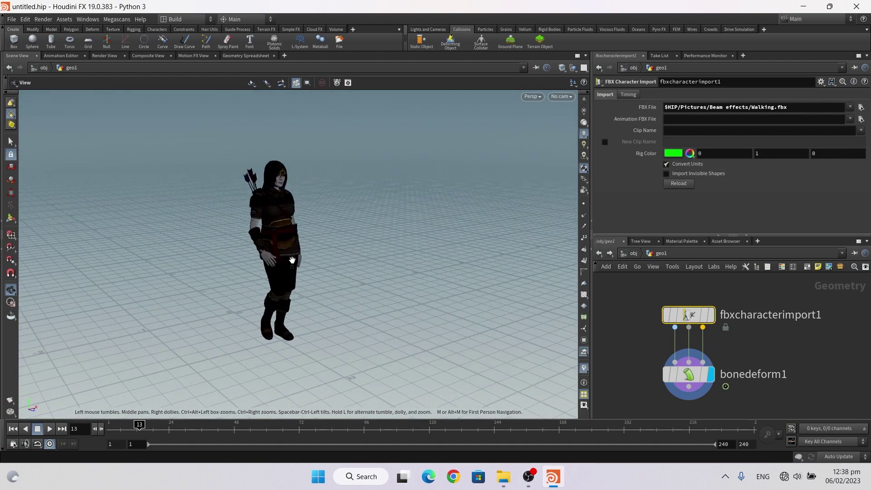
pyautogui.moveTo(285, 166)
pyautogui.mouseDown()
pyautogui.moveTo(286, 262)
pyautogui.moveTo(333, 282)
pyautogui.mouseUp()
pyautogui.click(667, 163)
pyautogui.press('f')
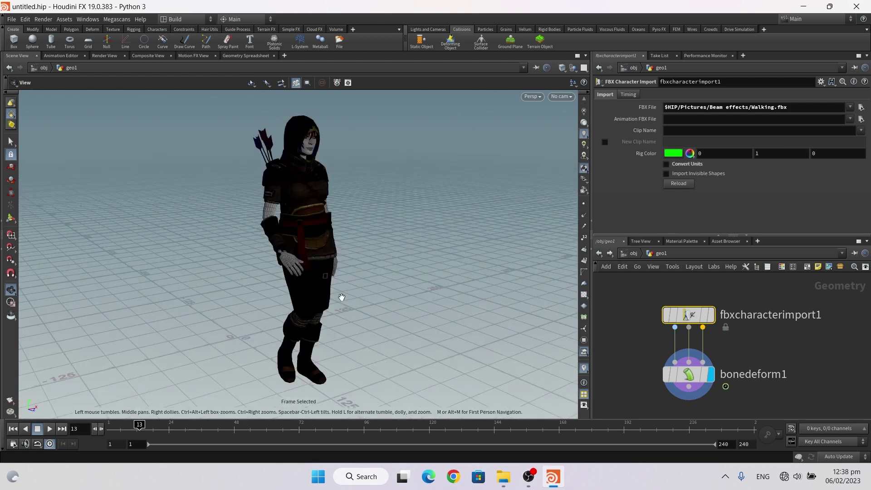
pyautogui.moveTo(320, 323)
pyautogui.mouseDown()
pyautogui.moveTo(217, 326)
pyautogui.moveTo(226, 313)
pyautogui.moveTo(376, 322)
pyautogui.moveTo(438, 313)
pyautogui.mouseUp()
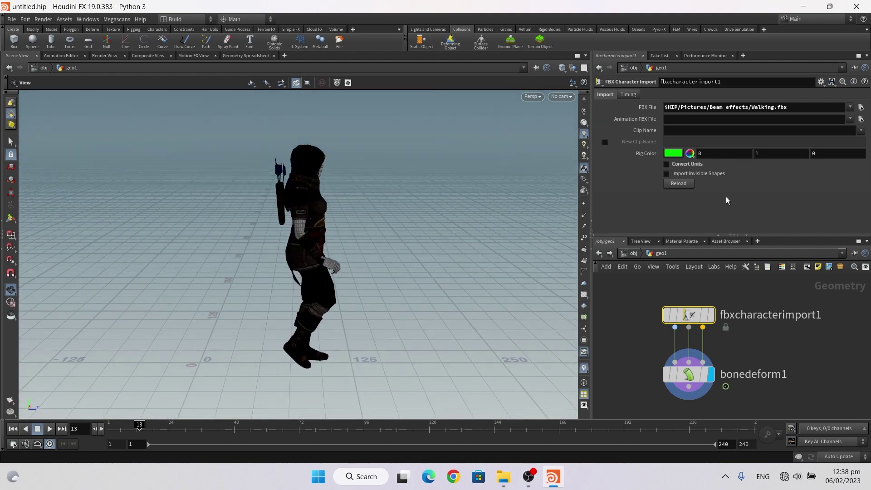
# Re-enable Convert Units and frame the rescaled, human-scale character
pyautogui.click(674, 165)
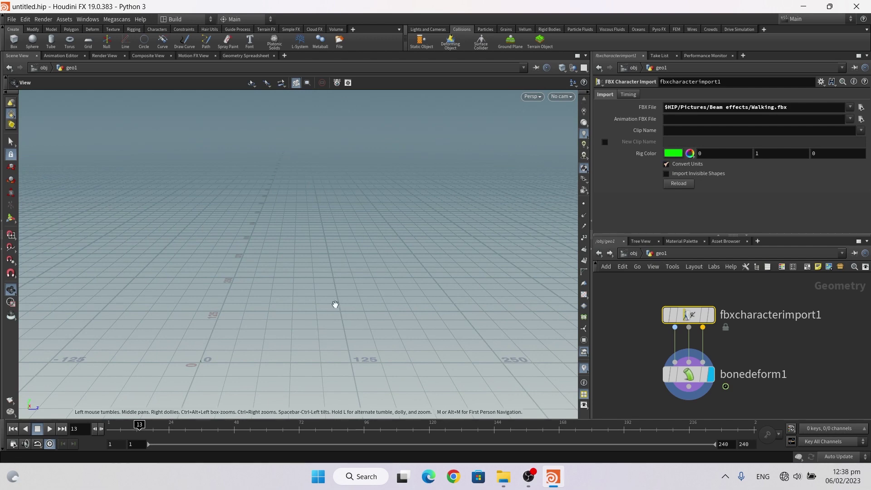
pyautogui.scroll(-2, 237, 313)
pyautogui.press('f')
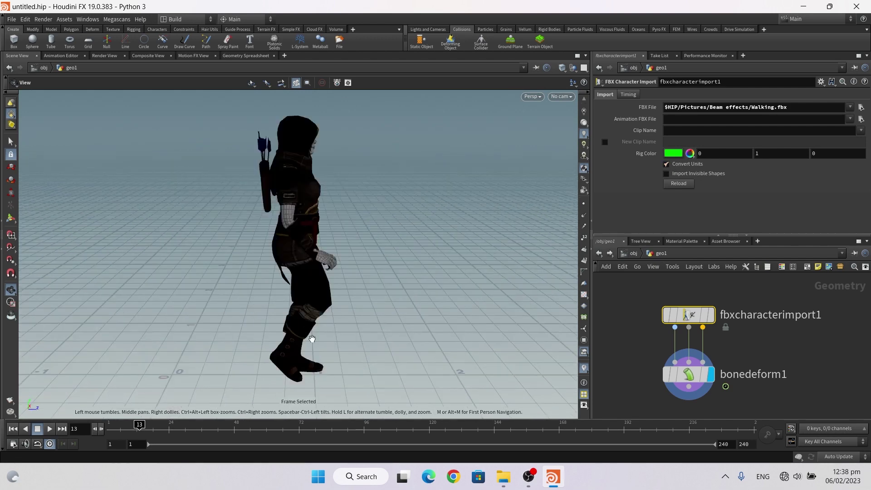
# Replay the walk from frame 1, rewind to the start pose, and orbit toward the character's front
pyautogui.click(13, 429)
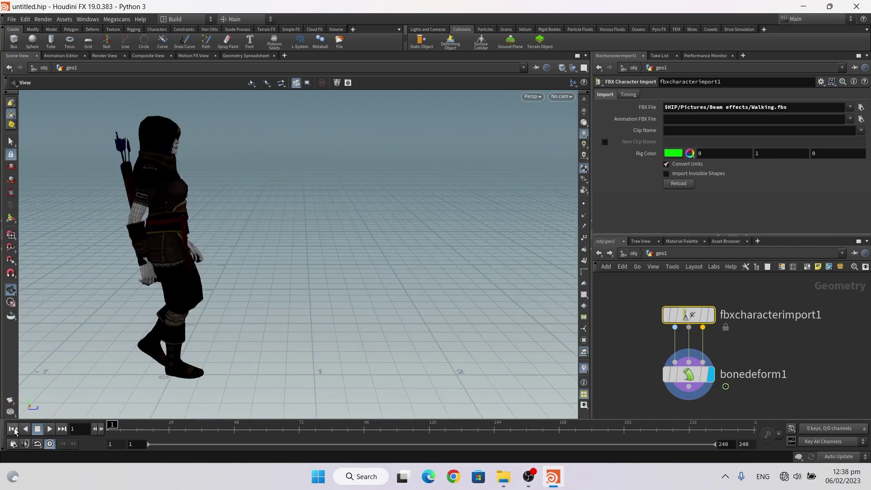
pyautogui.click(50, 429)
pyautogui.click(50, 429)
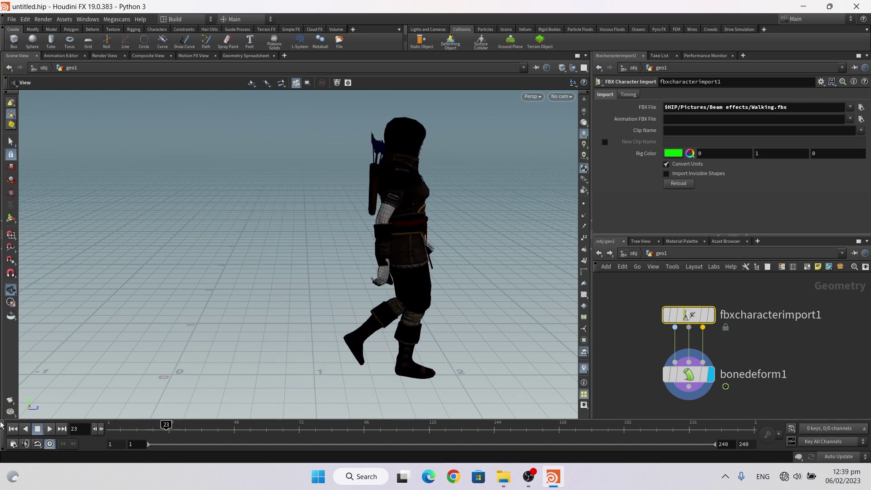
pyautogui.click(14, 429)
pyautogui.moveTo(317, 272); pyautogui.dragTo(290, 259)
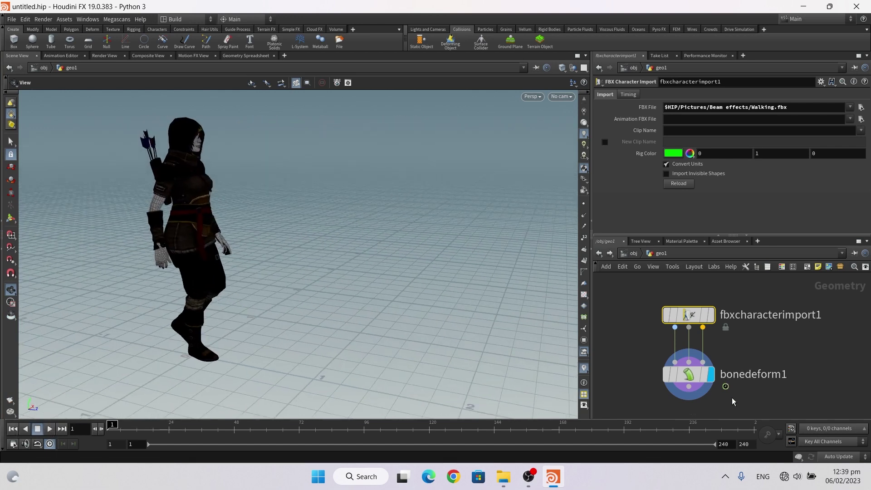
pyautogui.moveTo(730, 400); pyautogui.dragTo(711, 358, button='middle')
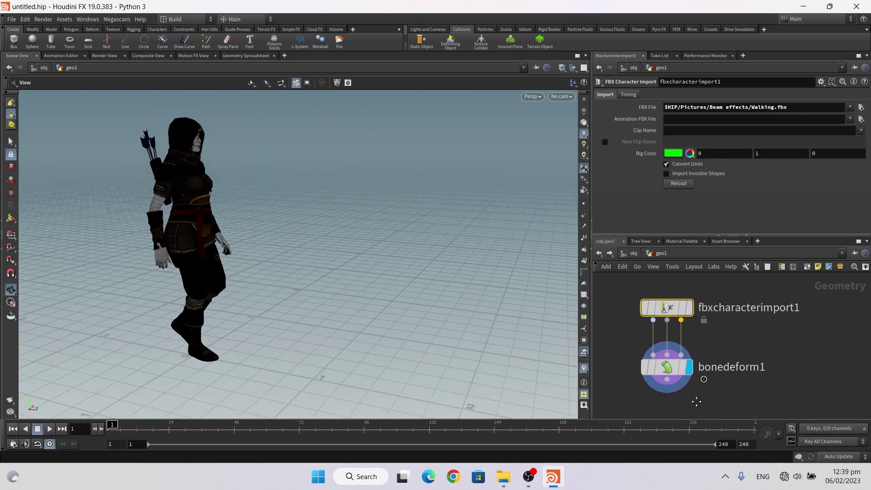
# Return to object level with geo1 and replay the walk, resting at frame 32
pyautogui.click(597, 254)
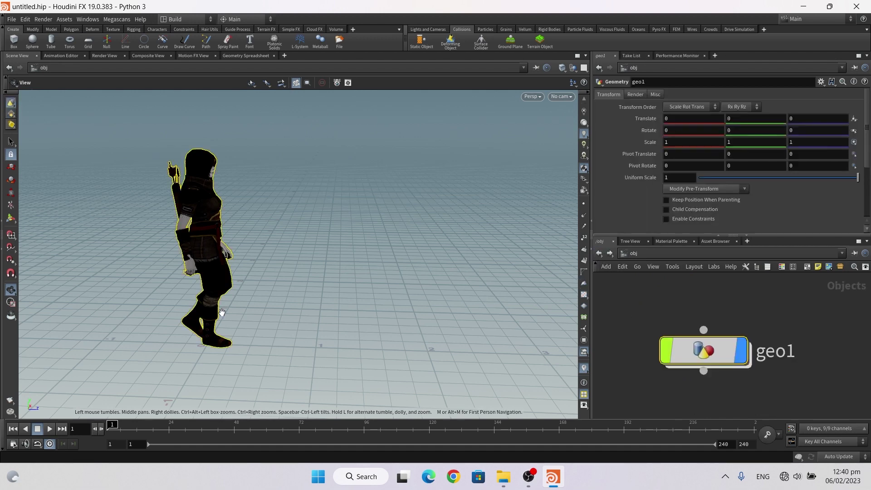
pyautogui.click(49, 429)
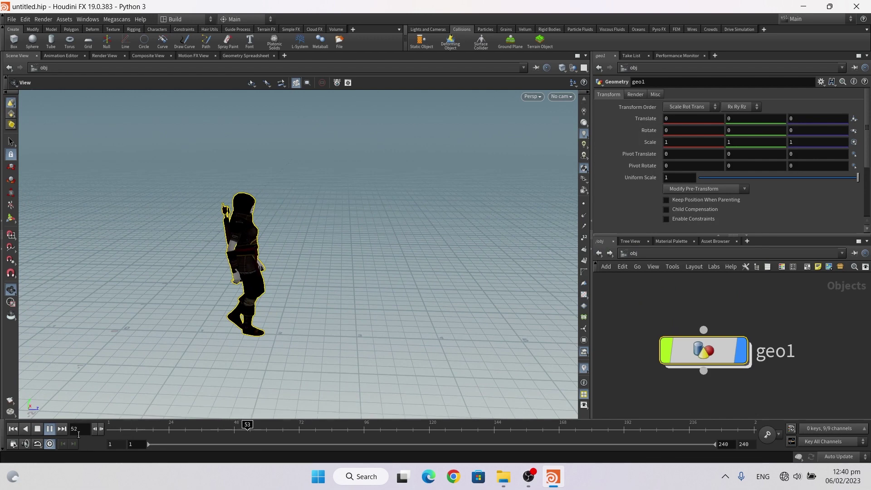
pyautogui.moveTo(111, 428); pyautogui.dragTo(190, 428)
pyautogui.moveTo(171, 330)
pyautogui.mouseDown()
pyautogui.moveTo(110, 314)
pyautogui.moveTo(169, 315)
pyautogui.mouseUp()
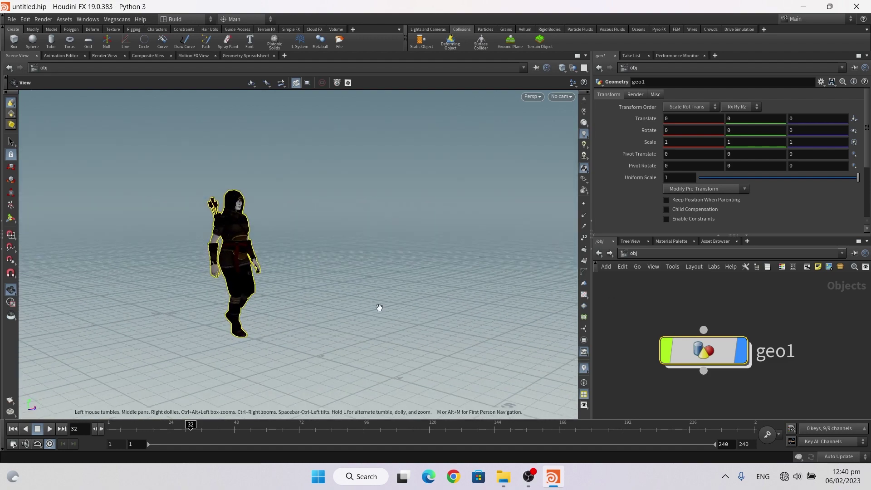
pyautogui.moveTo(379, 305); pyautogui.dragTo(247, 298)
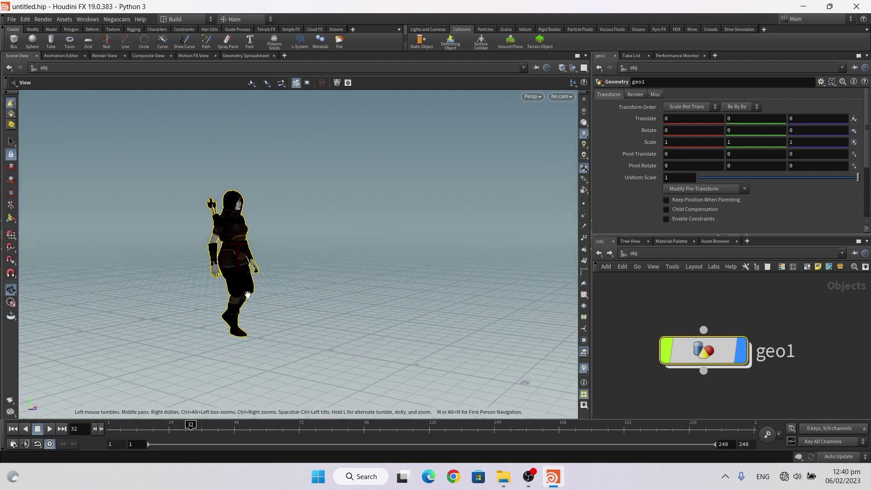